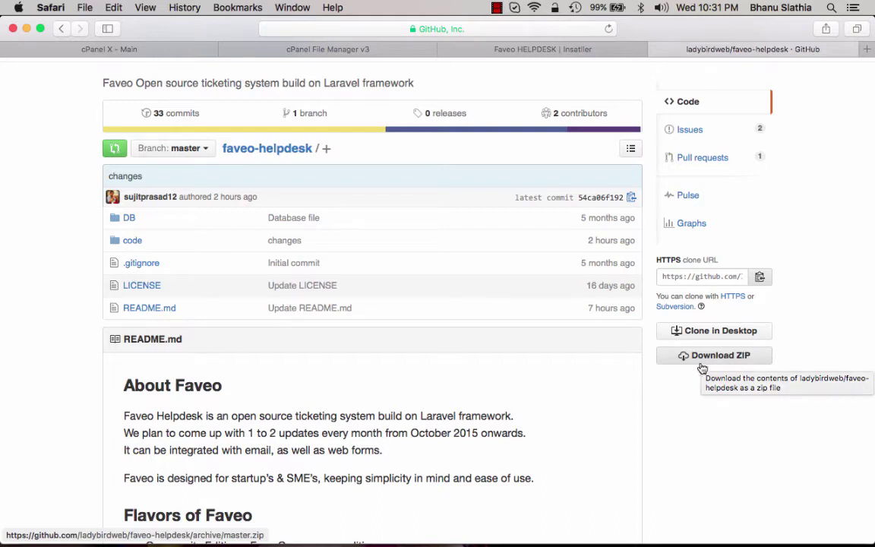
Download the faveo-helpdesk master branch from GitHub as a ZIP archive
{"action": "left_click", "coordinate": [707, 359]}
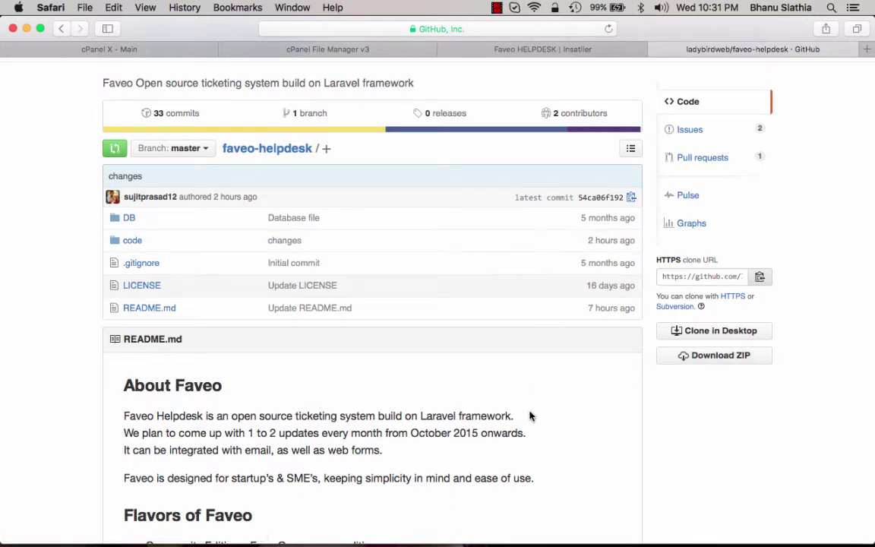
{"action": "mouse_move", "coordinate": [531, 542]}
Show the public_html/support folder (code, css, lb-faveo, public, index.php) in cPanel File Manager
{"action": "left_click", "coordinate": [85, 49]}
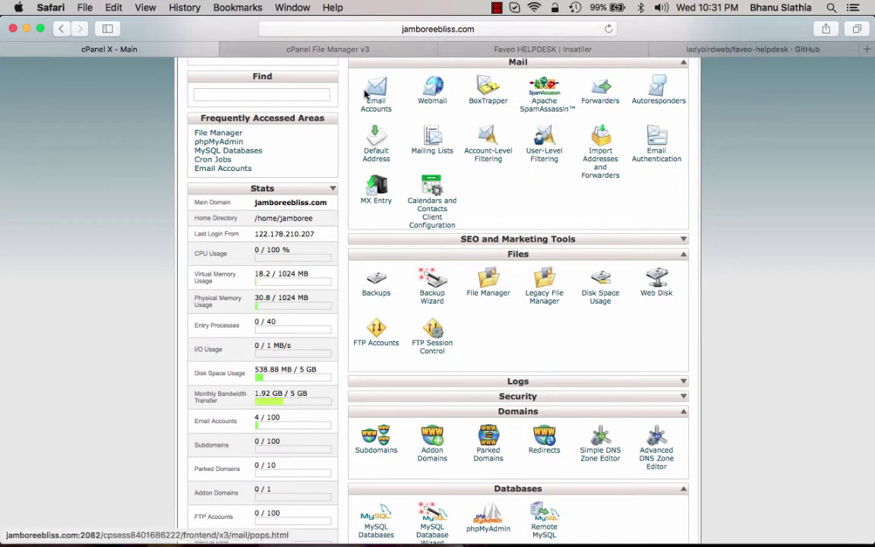
{"action": "left_click", "coordinate": [307, 45]}
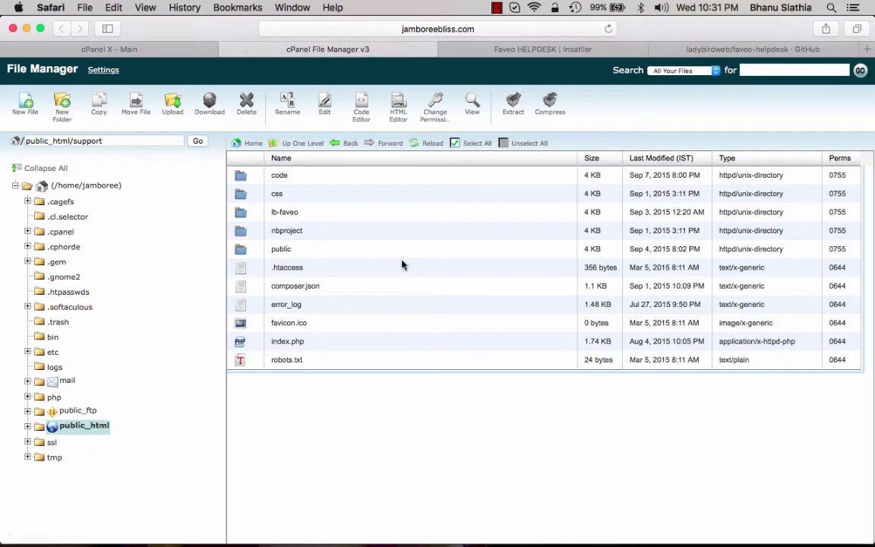
{"action": "double_click", "coordinate": [96, 141]}
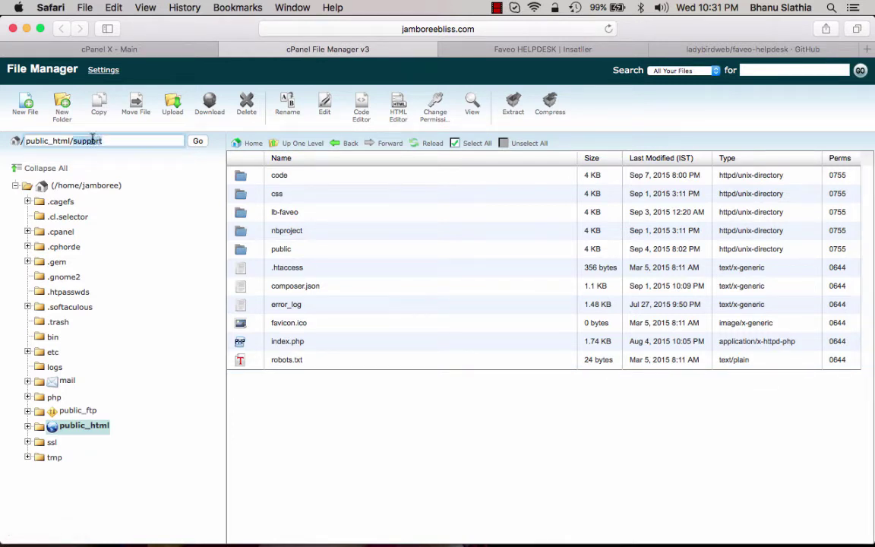
{"action": "mouse_move", "coordinate": [561, 532]}
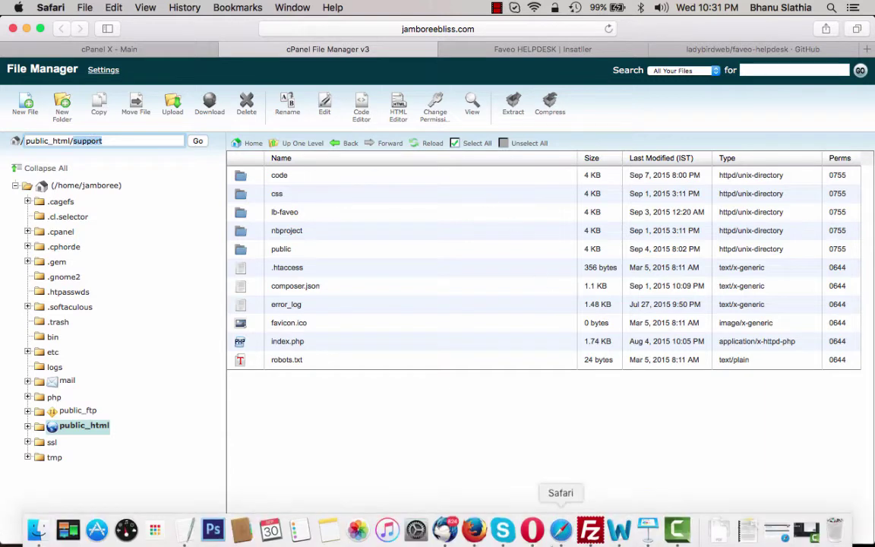
{"action": "left_click", "coordinate": [590, 529]}
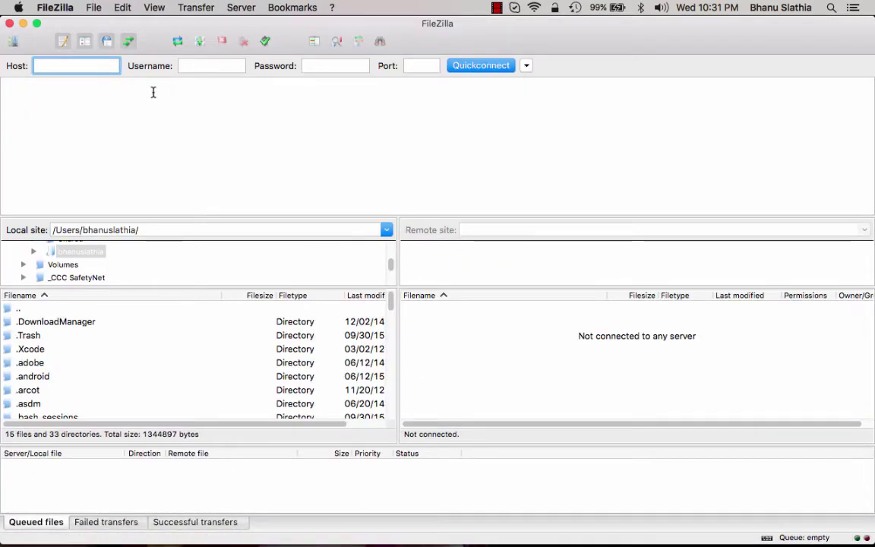
{"action": "mouse_move", "coordinate": [676, 532]}
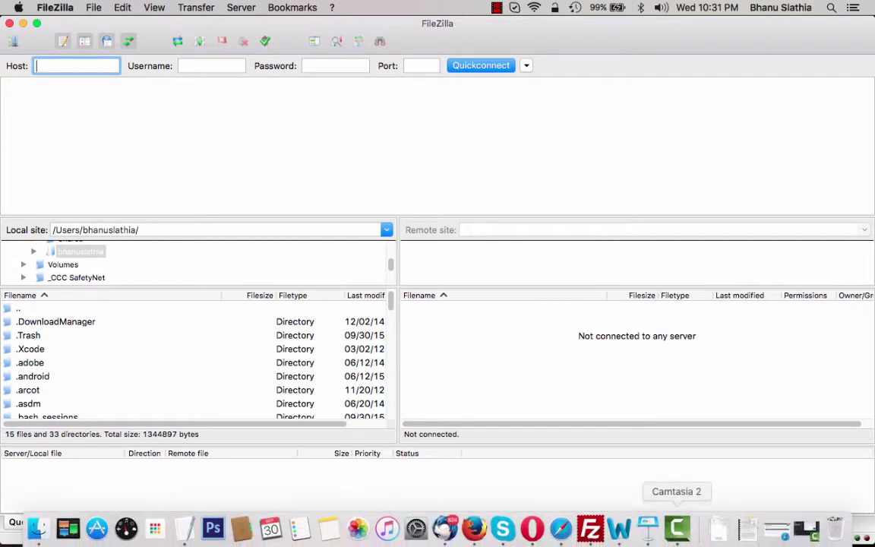
{"action": "left_click", "coordinate": [562, 528]}
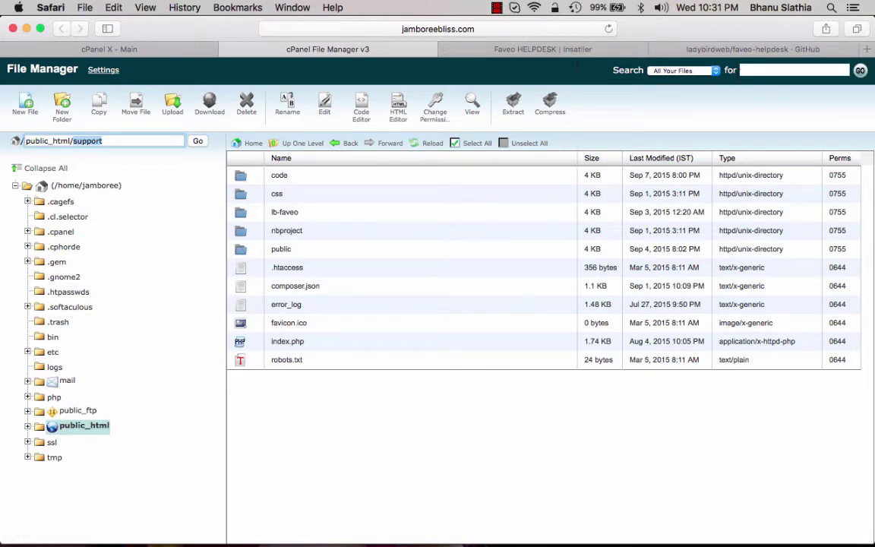
Reload the installer at jamboreebliss.com/support/ by removing 'step1' from its address
{"action": "left_click", "coordinate": [572, 51]}
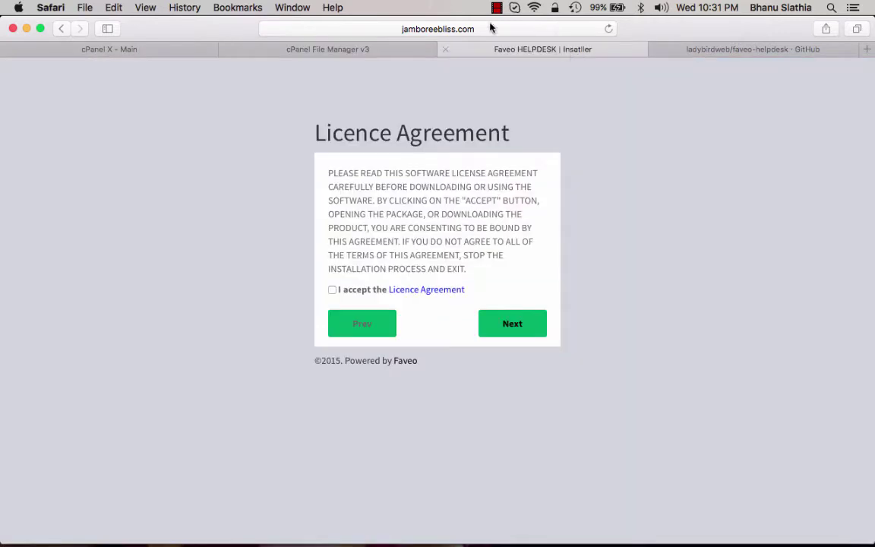
{"action": "left_click", "coordinate": [404, 29]}
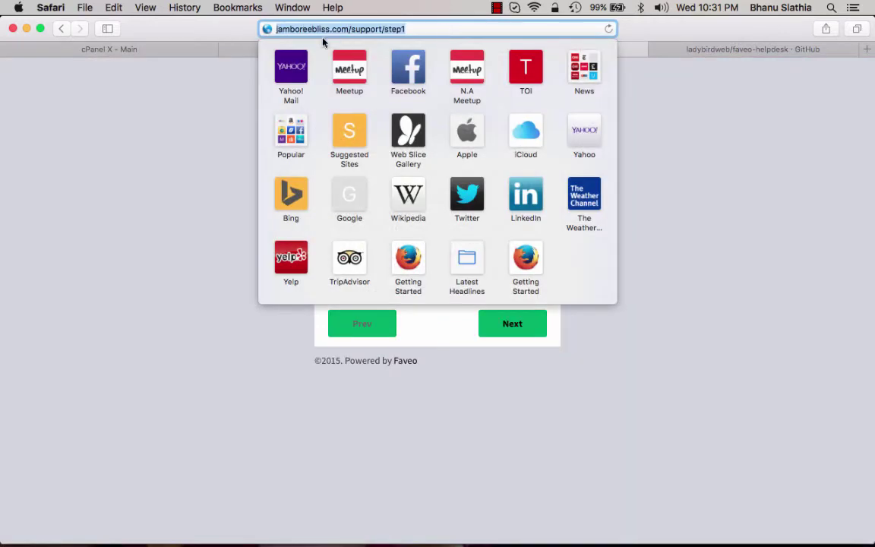
{"action": "left_click_drag", "start_coordinate": [384, 29], "coordinate": [432, 27]}
{"action": "key", "text": "BackSpace"}
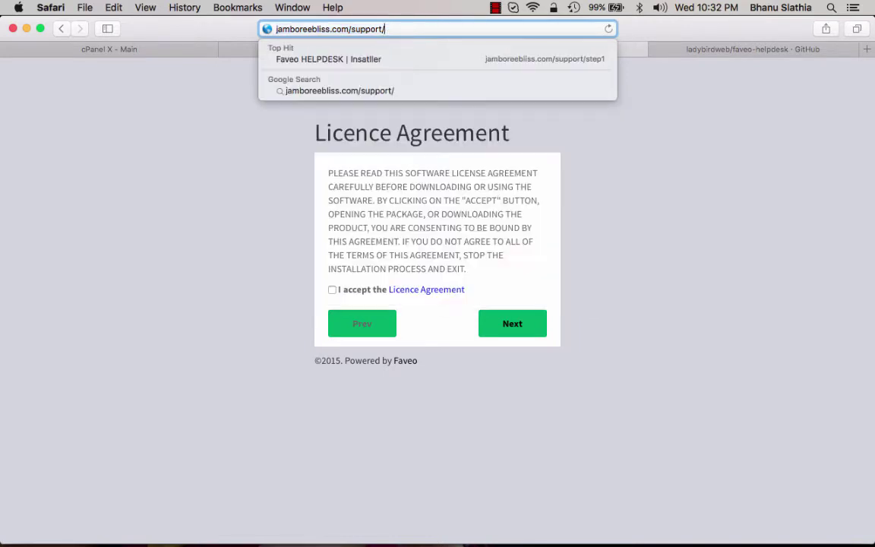
{"action": "key", "text": "Return"}
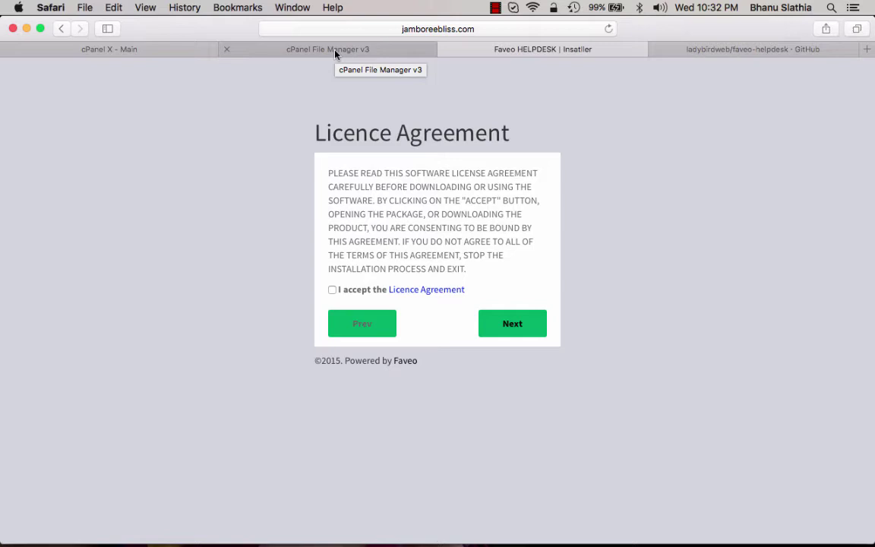
Read through the full Licence Agreement text and close it
{"action": "left_click", "coordinate": [427, 294]}
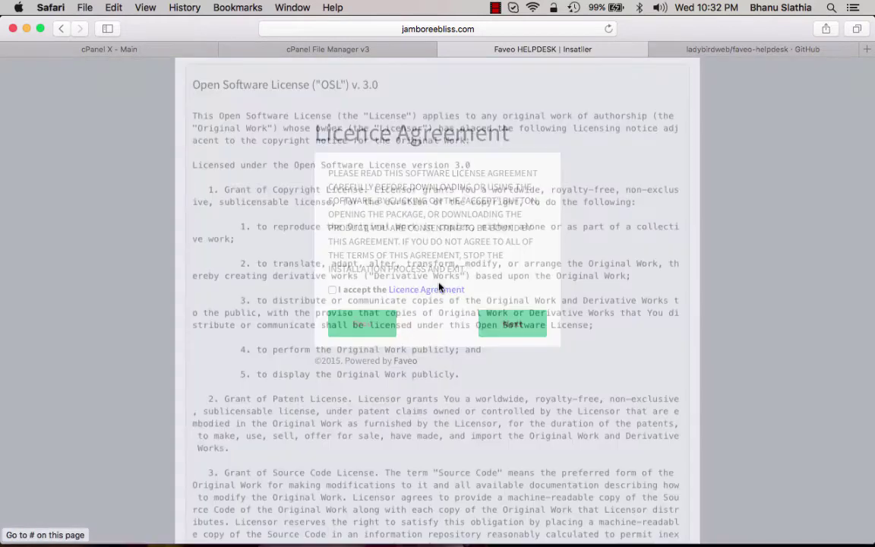
{"action": "scroll", "coordinate": [503, 241], "scroll_direction": "down", "scroll_amount": 15}
{"action": "scroll", "coordinate": [503, 241], "scroll_direction": "up", "scroll_amount": 1}
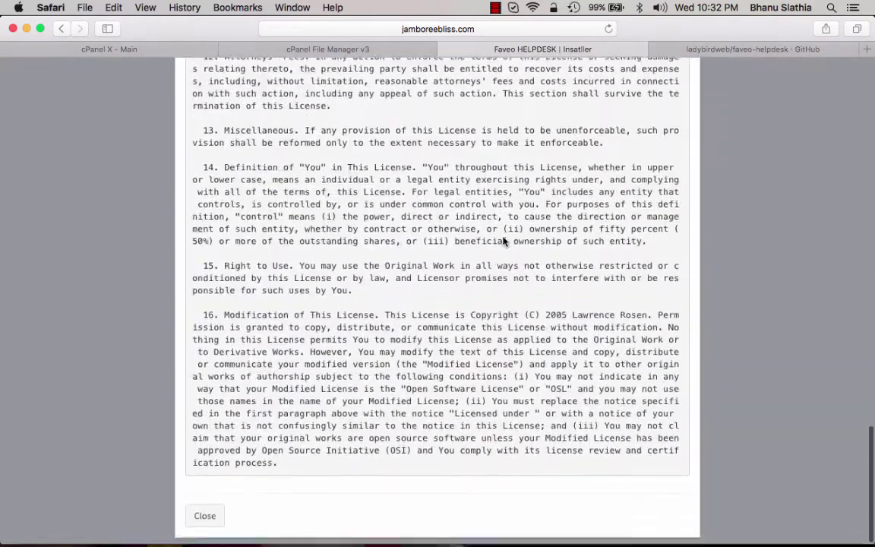
{"action": "scroll", "coordinate": [362, 357], "scroll_direction": "up", "scroll_amount": 18}
{"action": "scroll", "coordinate": [362, 357], "scroll_direction": "down", "scroll_amount": 18}
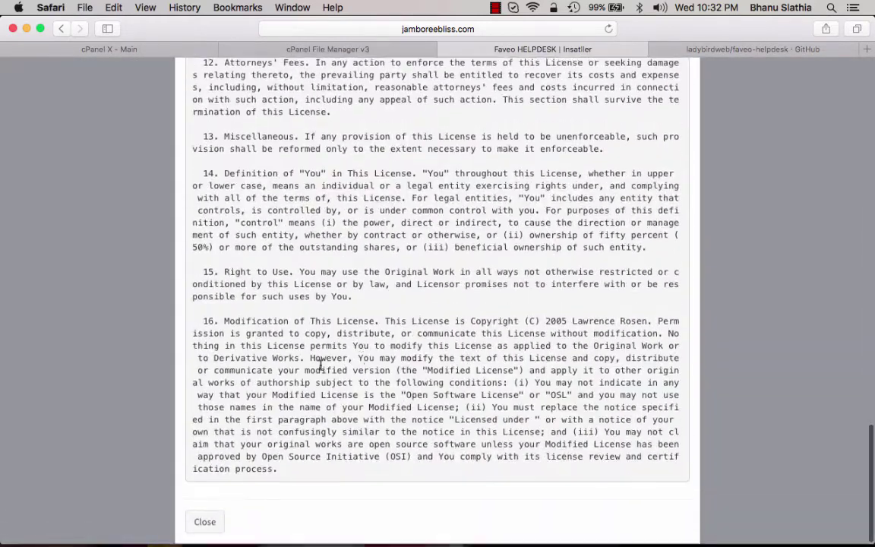
{"action": "left_click", "coordinate": [205, 522]}
Tick 'I accept the Licence Agreement' and continue to Prerequisites
{"action": "left_click", "coordinate": [332, 289]}
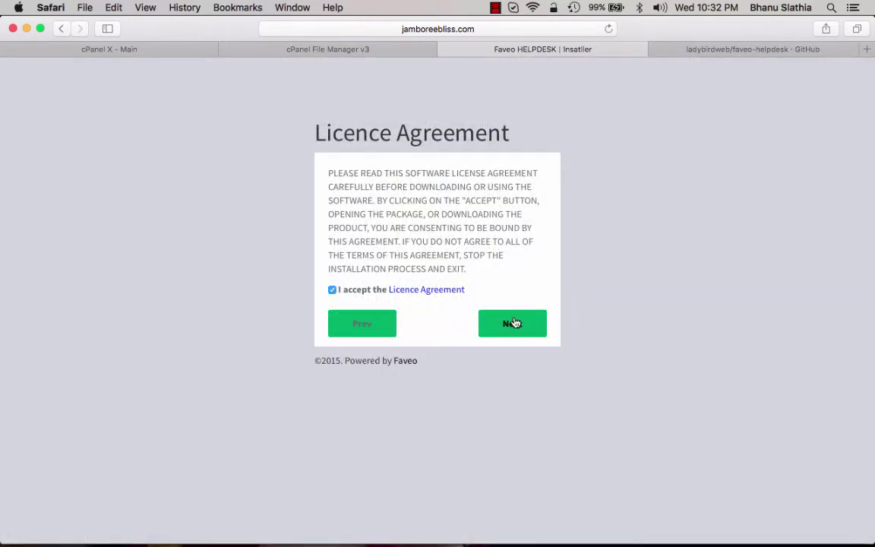
{"action": "left_click", "coordinate": [332, 292]}
{"action": "left_click", "coordinate": [332, 291]}
{"action": "left_click", "coordinate": [512, 324]}
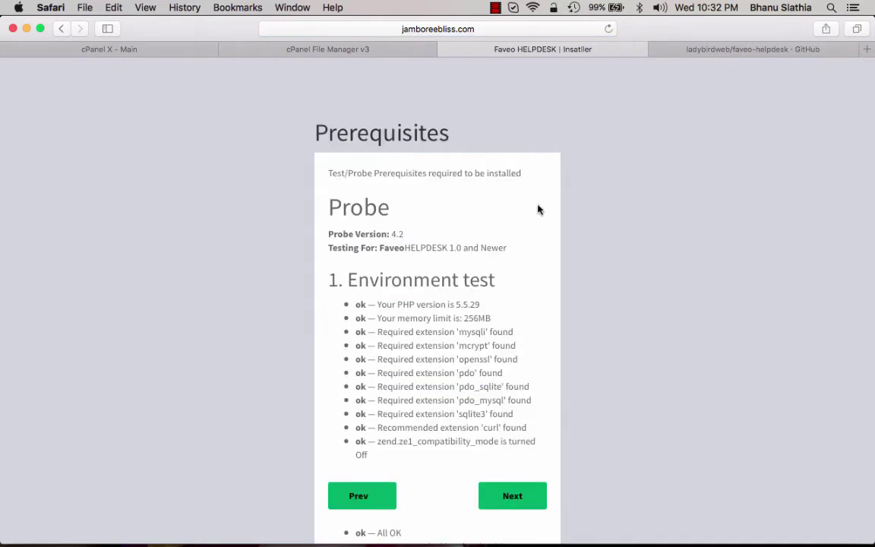
Review the Prerequisites results, all reporting ok, and continue to Localisation
{"action": "scroll", "coordinate": [538, 210], "scroll_direction": "down", "scroll_amount": 4}
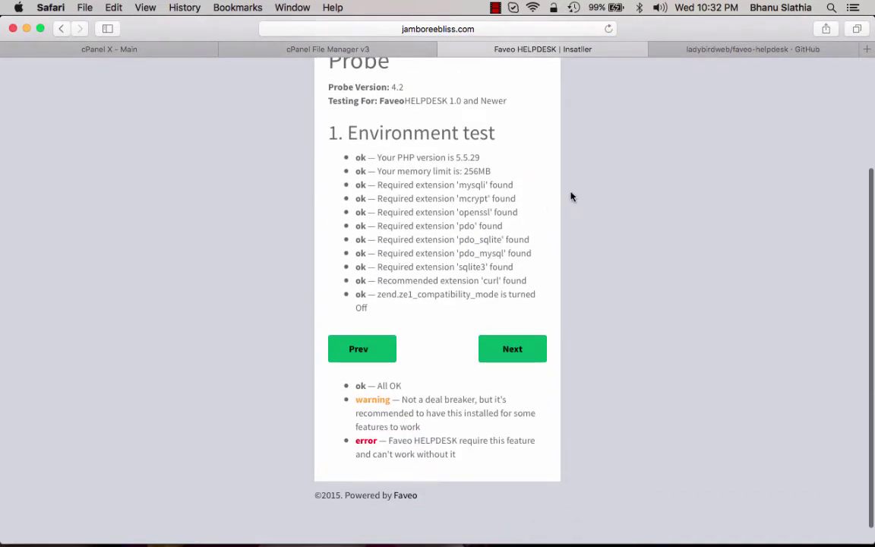
{"action": "scroll", "coordinate": [572, 197], "scroll_direction": "up", "scroll_amount": 2}
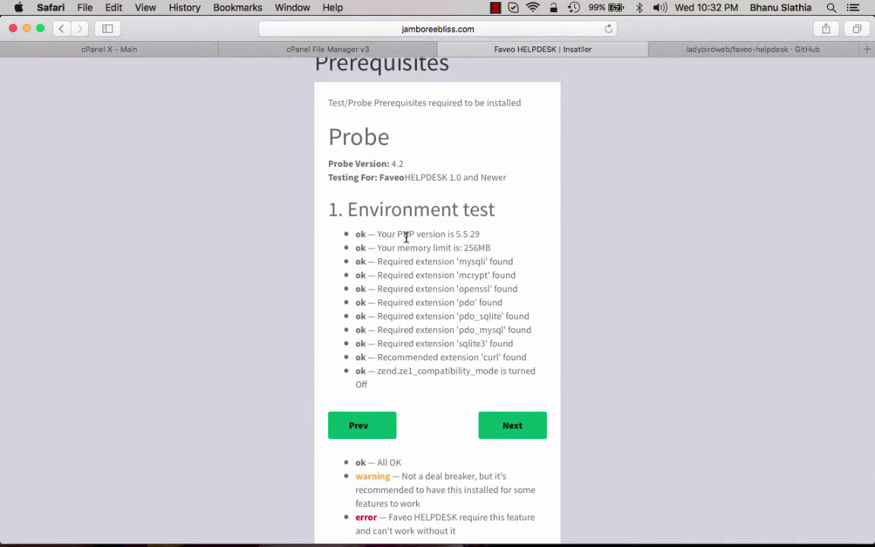
{"action": "scroll", "coordinate": [406, 237], "scroll_direction": "down", "scroll_amount": 1}
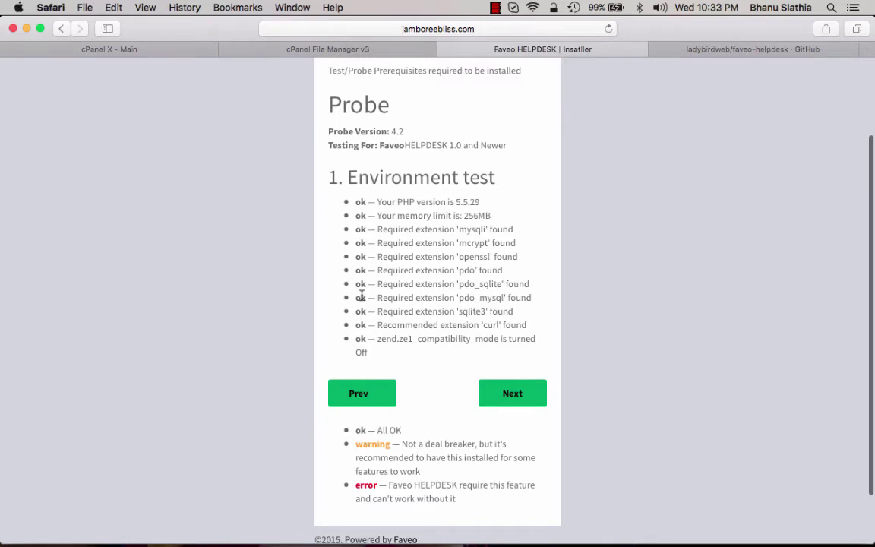
{"action": "scroll", "coordinate": [362, 251], "scroll_direction": "up", "scroll_amount": 3}
{"action": "scroll", "coordinate": [361, 298], "scroll_direction": "down", "scroll_amount": 5}
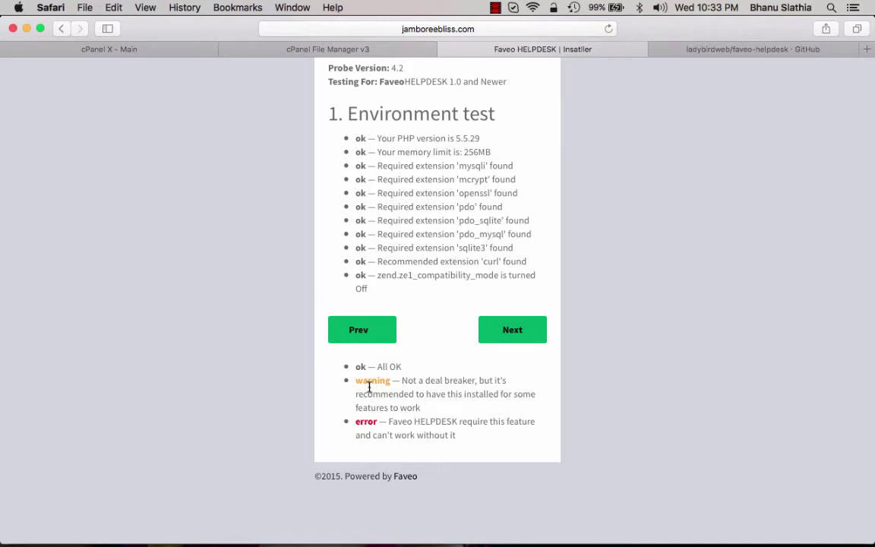
{"action": "scroll", "coordinate": [610, 289], "scroll_direction": "up", "scroll_amount": 5}
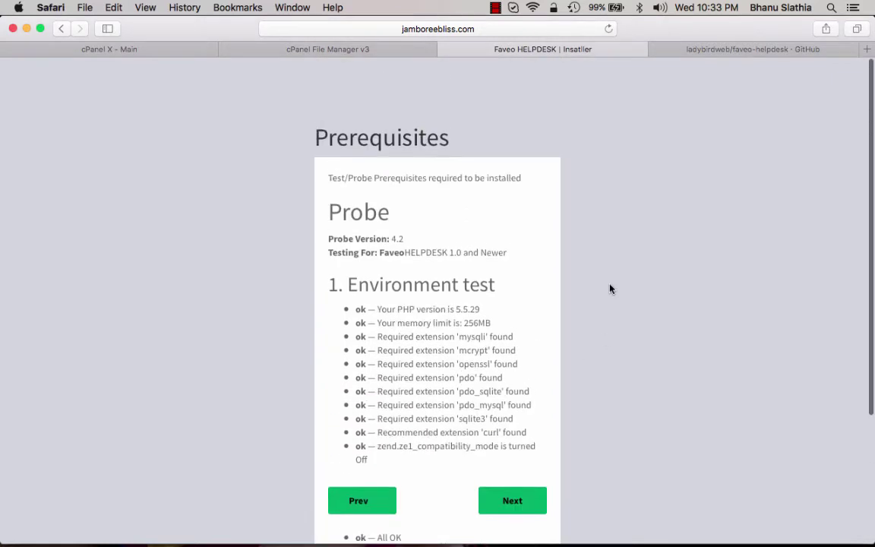
{"action": "scroll", "coordinate": [610, 289], "scroll_direction": "down", "scroll_amount": 5}
{"action": "left_click", "coordinate": [513, 331]}
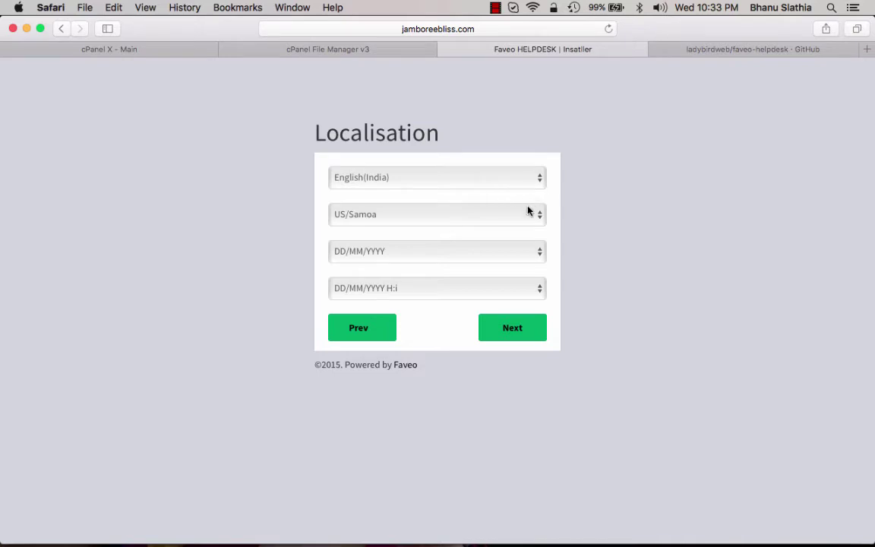
Change the Localisation timezone from US/Samoa to Asia/Kolkata
{"action": "left_click", "coordinate": [523, 214]}
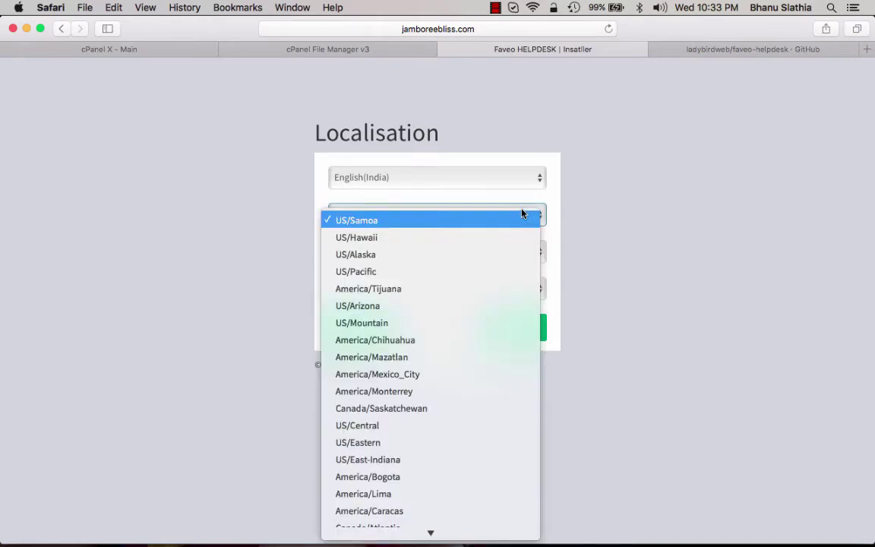
{"action": "scroll", "coordinate": [474, 327], "scroll_direction": "down", "scroll_amount": 15}
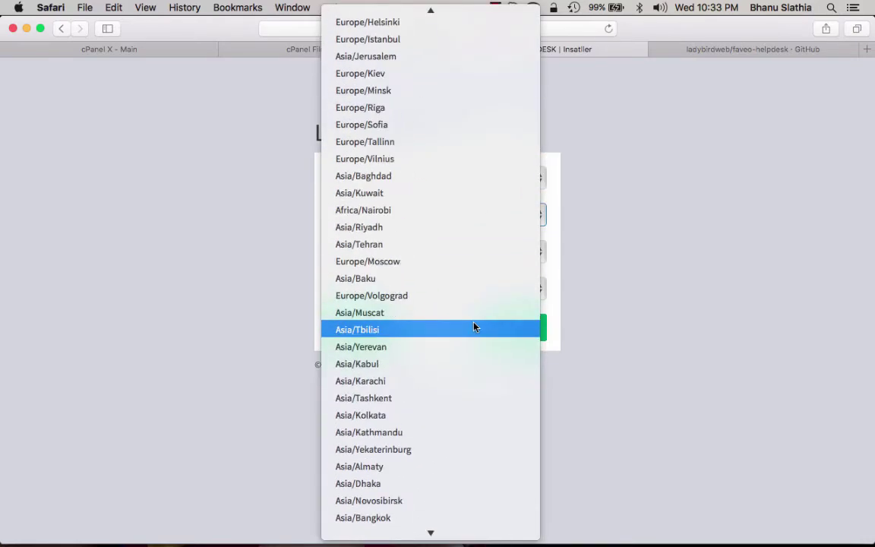
{"action": "scroll", "coordinate": [474, 327], "scroll_direction": "down", "scroll_amount": 5}
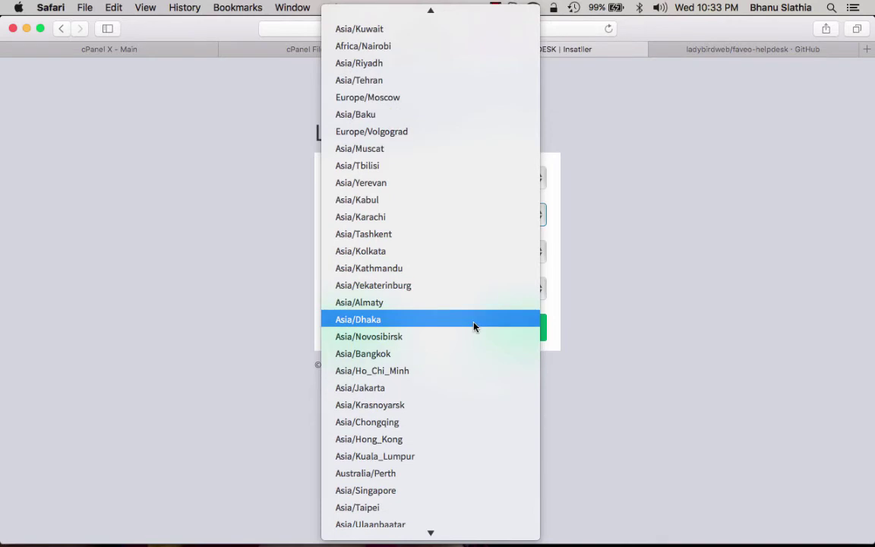
{"action": "left_click", "coordinate": [388, 257]}
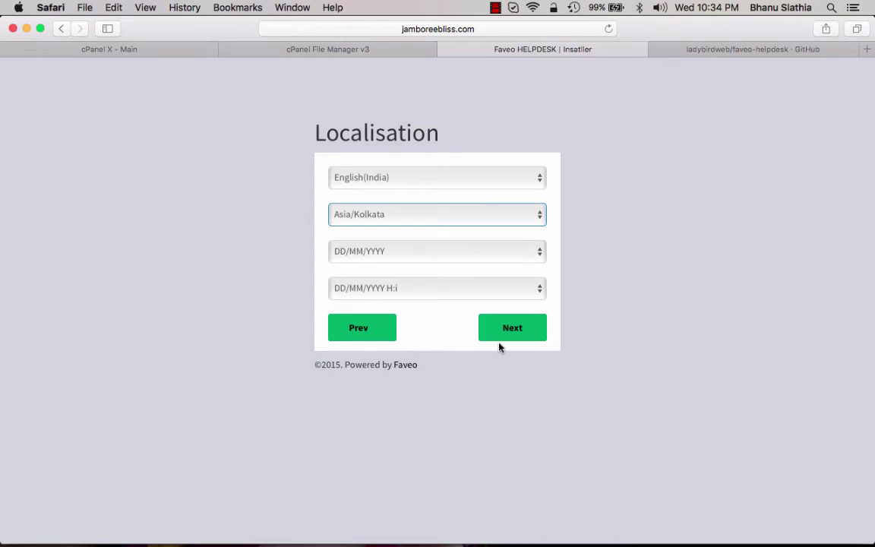
Move past Localisation, check the cPanel MySQL databases page, and enter host localhost
{"action": "left_click", "coordinate": [524, 336]}
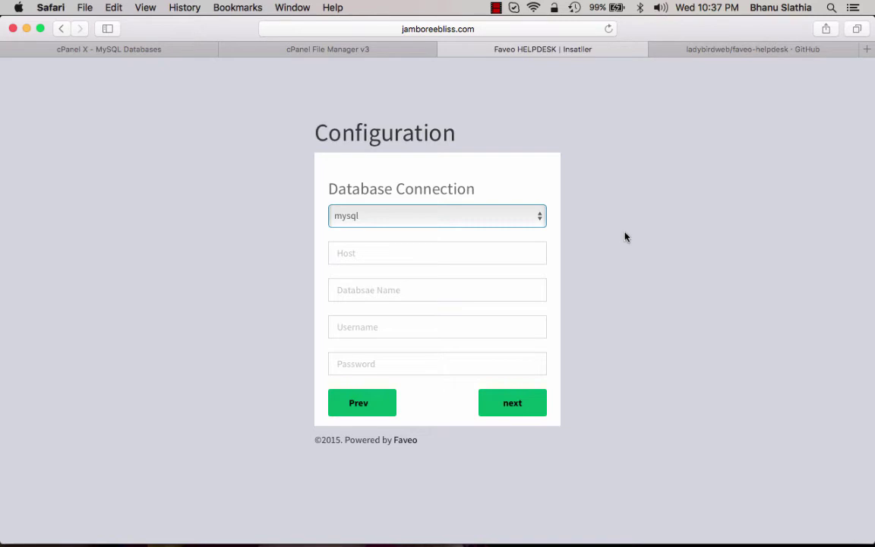
{"action": "left_click", "coordinate": [145, 51]}
{"action": "scroll", "coordinate": [326, 253], "scroll_direction": "down", "scroll_amount": 2}
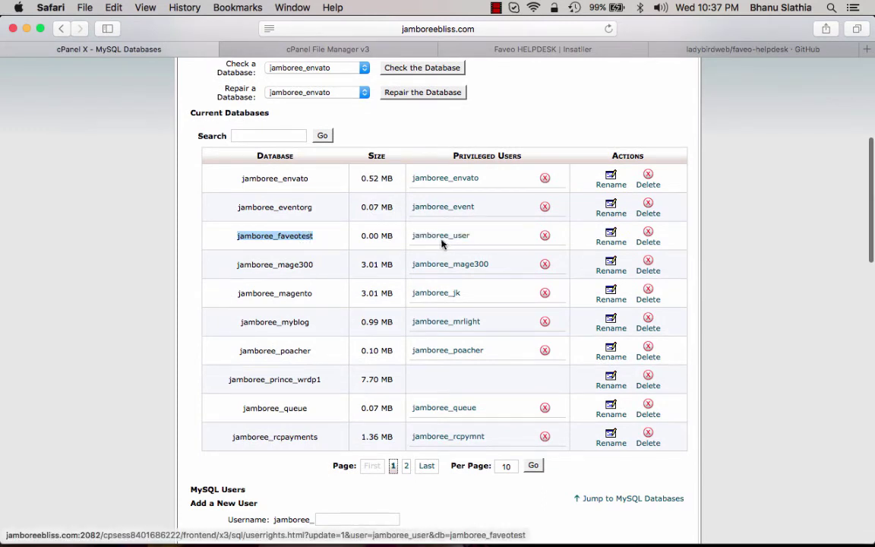
{"action": "left_click", "coordinate": [503, 45]}
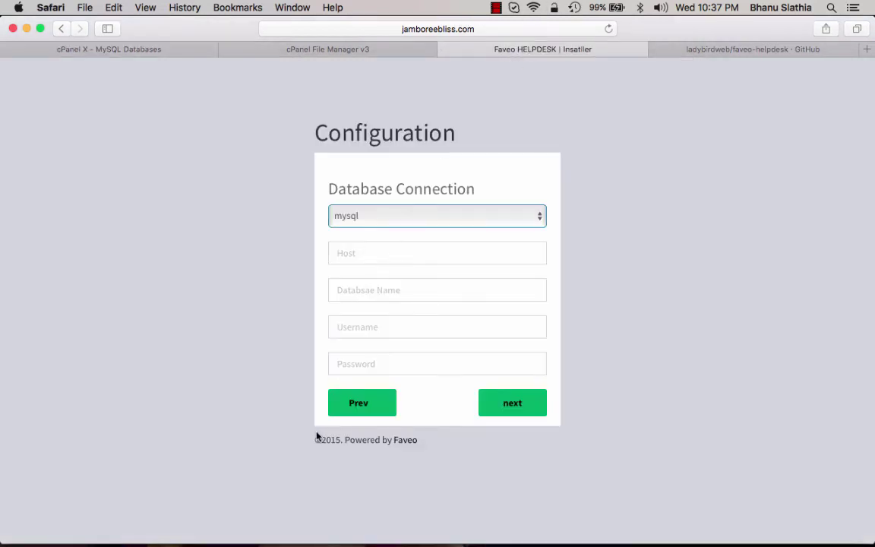
{"action": "left_click", "coordinate": [380, 255]}
{"action": "type", "text": "lo"}
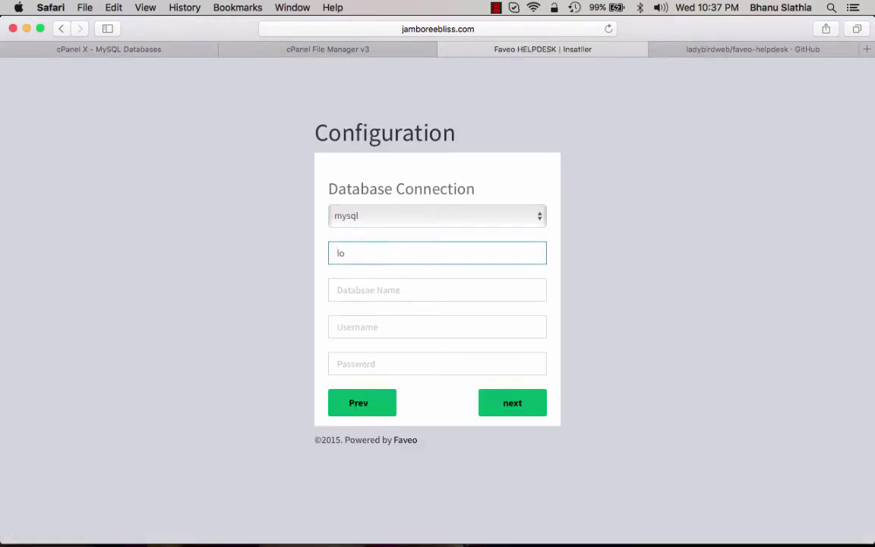
{"action": "type", "text": "calhost"}
Paste the database name jamboree_faveotest from the TextEdit notes into the form
{"action": "left_click", "coordinate": [160, 530]}
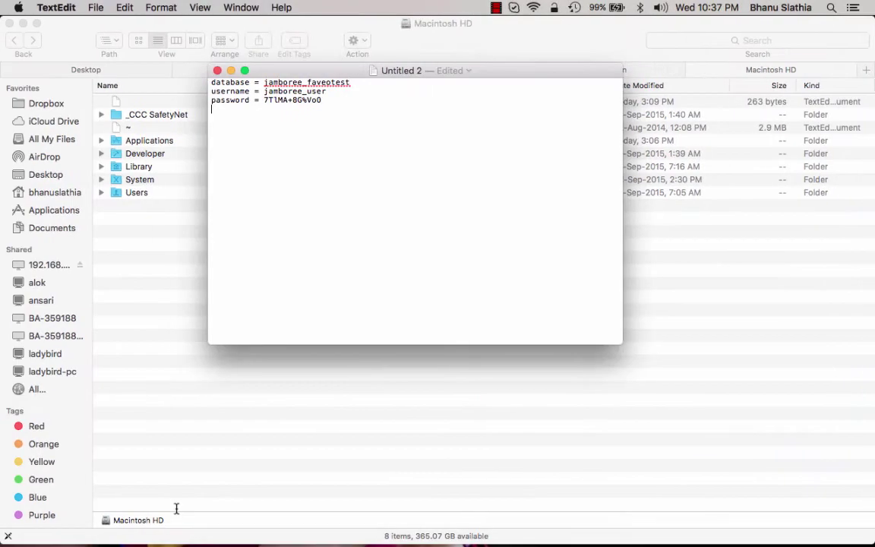
{"action": "double_click", "coordinate": [316, 80]}
{"action": "key", "text": "super+c"}
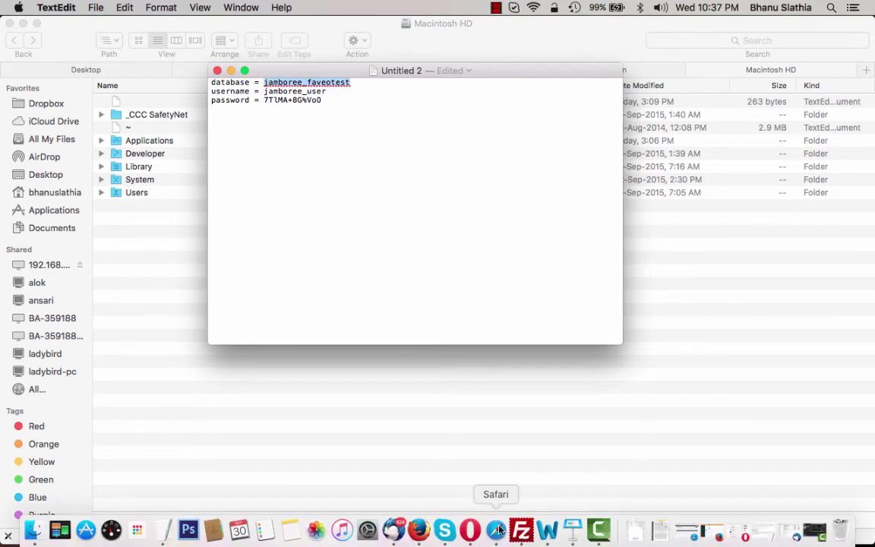
{"action": "left_click", "coordinate": [496, 529]}
{"action": "left_click", "coordinate": [373, 289]}
{"action": "key", "text": "super+v"}
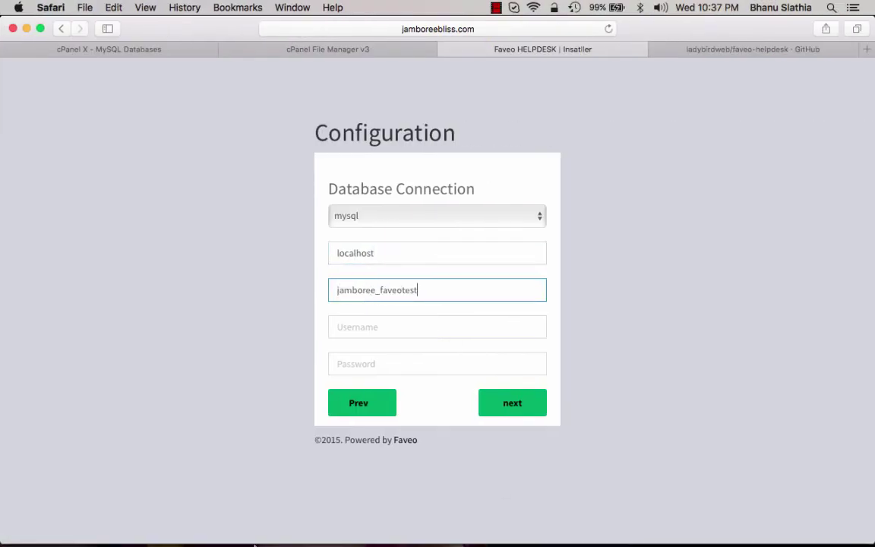
Copy the database username from the notes into the Username field
{"action": "left_click", "coordinate": [162, 529]}
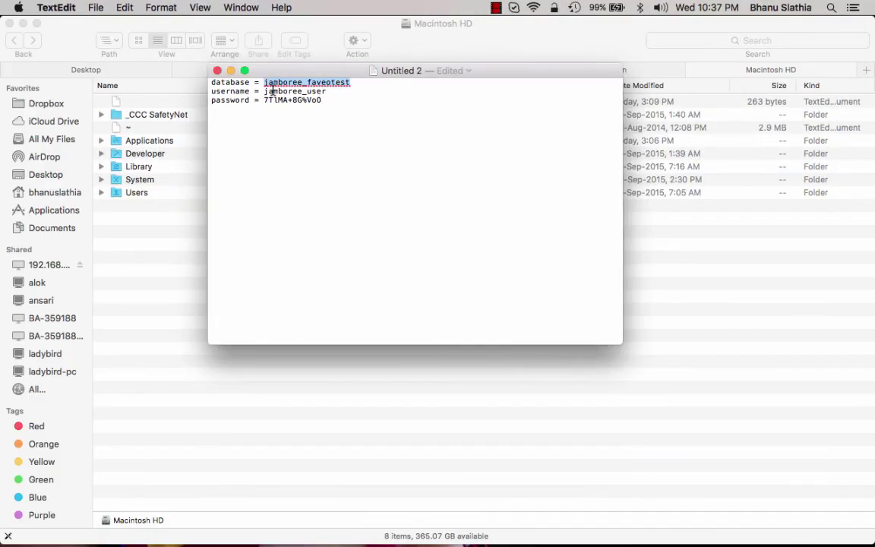
{"action": "left_click_drag", "start_coordinate": [263, 91], "coordinate": [327, 91]}
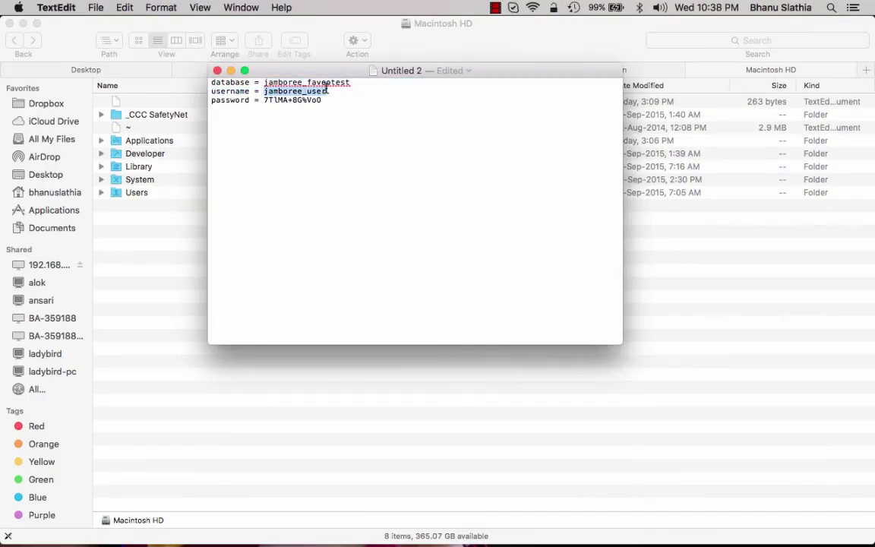
{"action": "key", "text": "super+c"}
{"action": "left_click", "coordinate": [495, 530]}
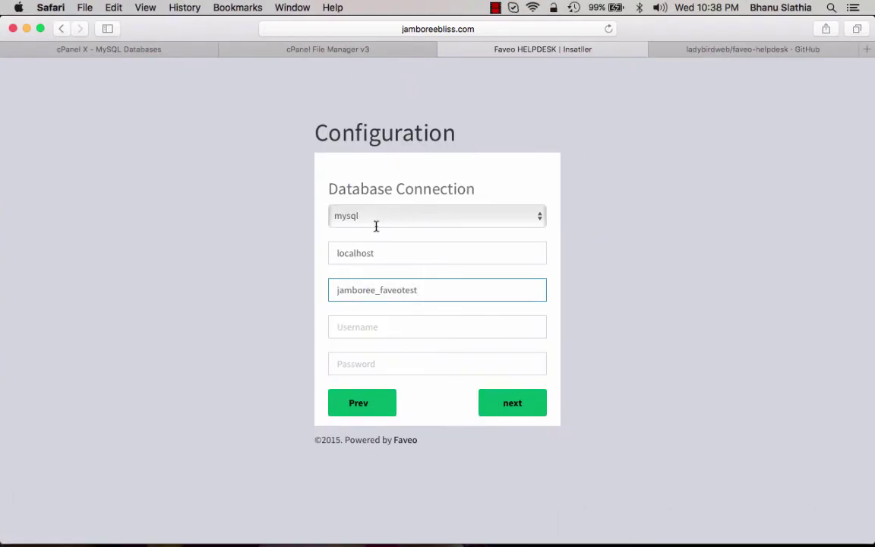
{"action": "left_click", "coordinate": [349, 327]}
{"action": "key", "text": "super+v"}
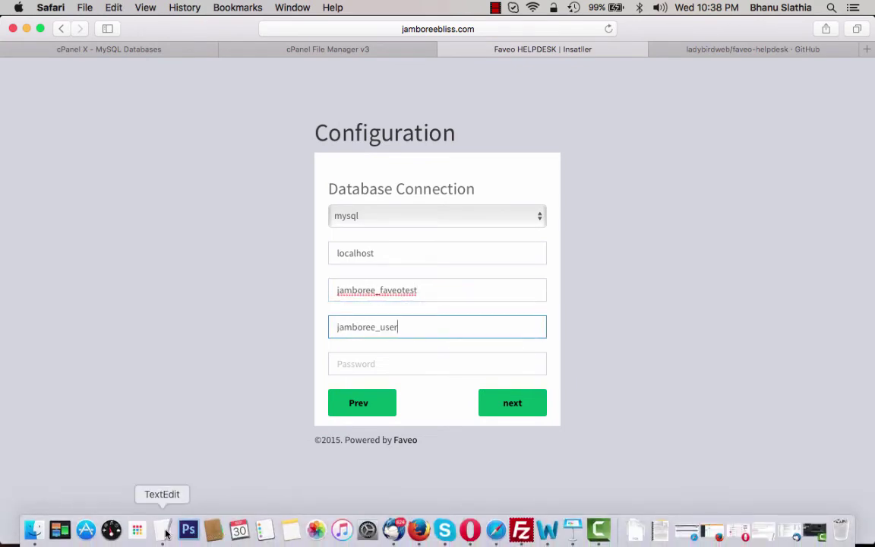
Copy the database password from the notes into the Password field and submit
{"action": "left_click", "coordinate": [161, 530]}
{"action": "left_click_drag", "start_coordinate": [264, 99], "coordinate": [326, 99]}
{"action": "key", "text": "super+c"}
{"action": "left_click", "coordinate": [495, 529]}
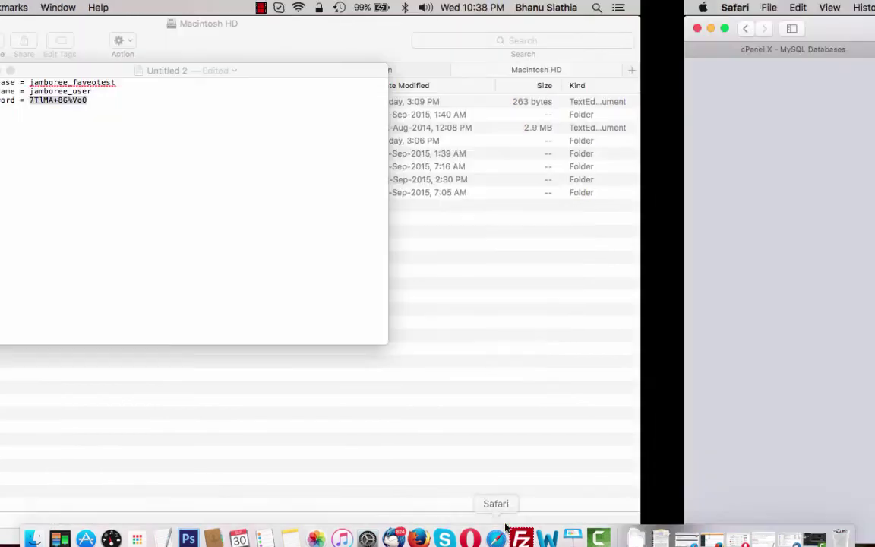
{"action": "left_click", "coordinate": [387, 356]}
{"action": "key", "text": "super+v"}
{"action": "left_click", "coordinate": [503, 411]}
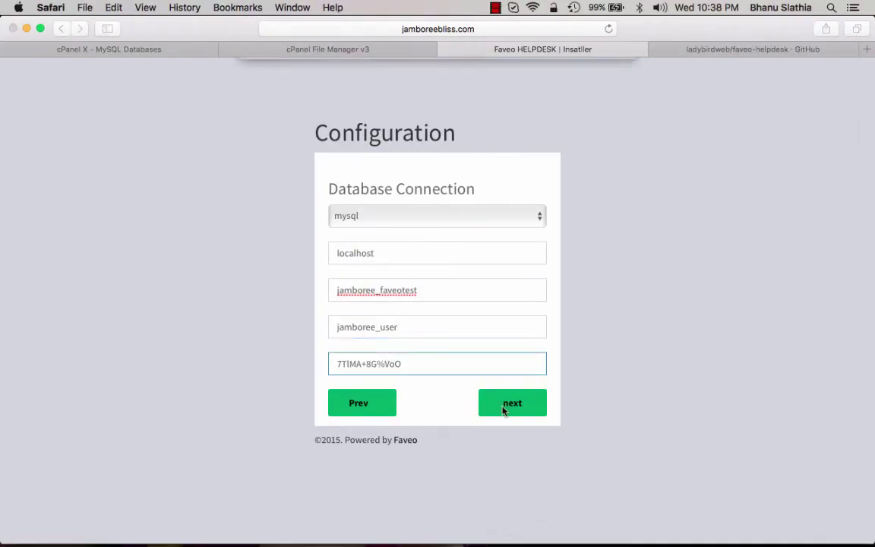
Decline saving the password, confirm the database test passed, and proceed to Create Admin Account
{"action": "left_click", "coordinate": [495, 128]}
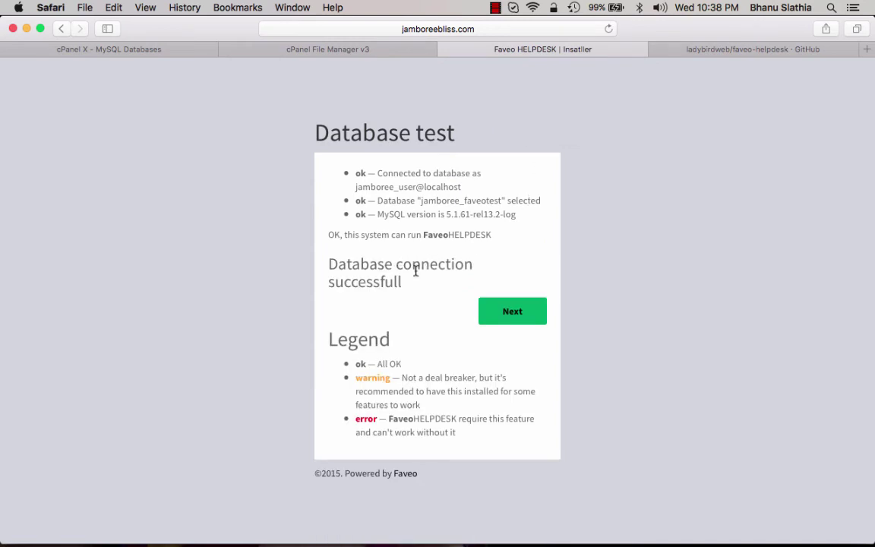
{"action": "scroll", "coordinate": [416, 271], "scroll_direction": "up", "scroll_amount": 1}
{"action": "left_click", "coordinate": [515, 320]}
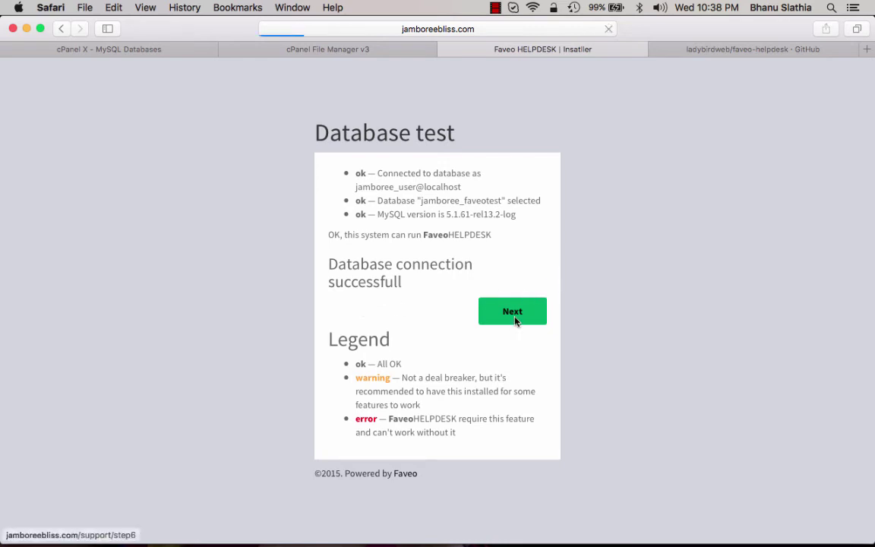
{"action": "left_click", "coordinate": [400, 220]}
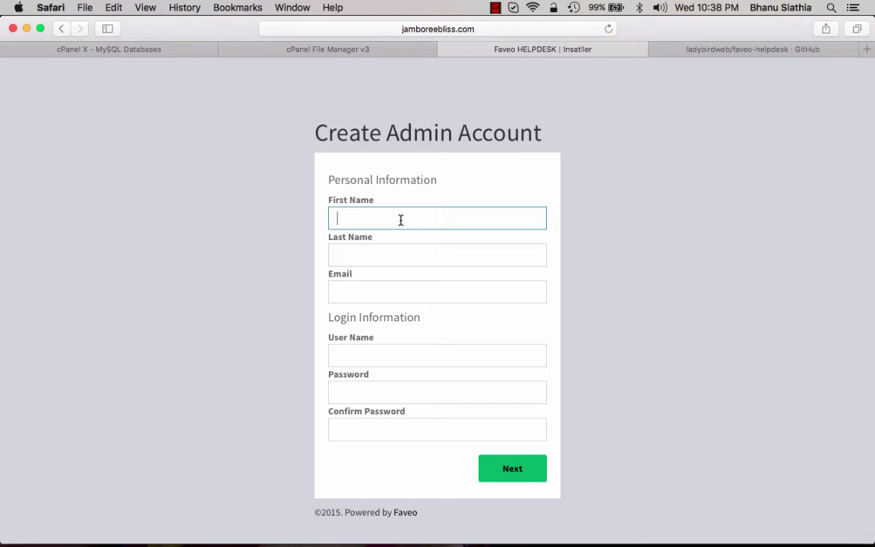
Enter the admin's first and last name, fixing the first name's capitalisation
{"action": "key", "text": "Tab"}
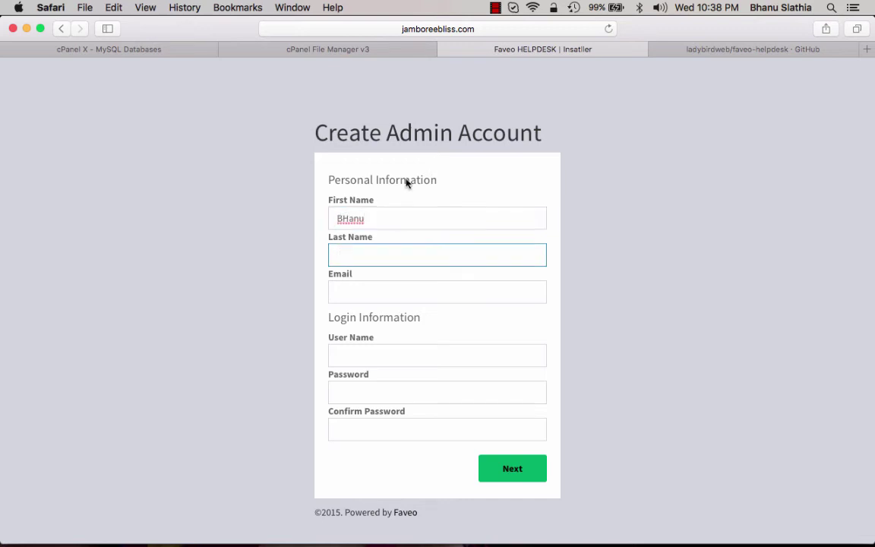
{"action": "left_click", "coordinate": [341, 218]}
{"action": "key", "text": "BackSpace"}
{"action": "type", "text": "h"}
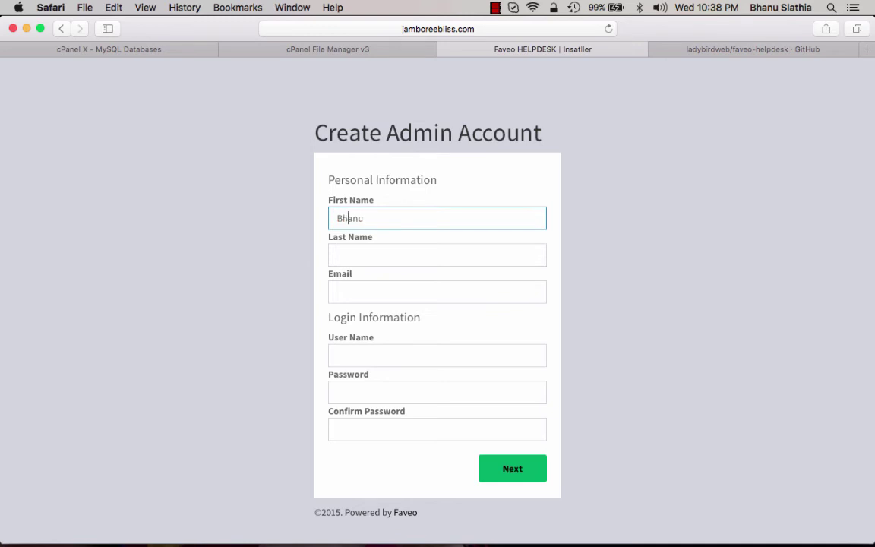
{"action": "key", "text": "Tab"}
{"action": "key", "text": "Tab"}
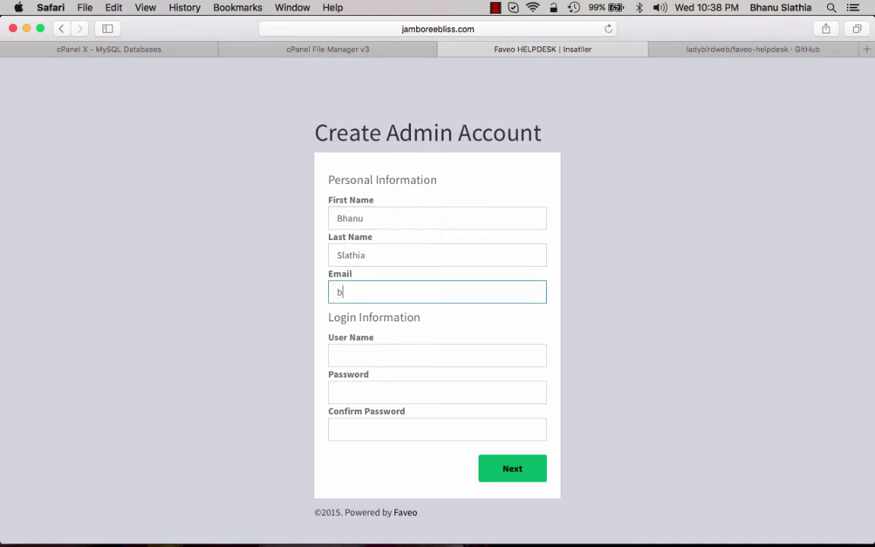
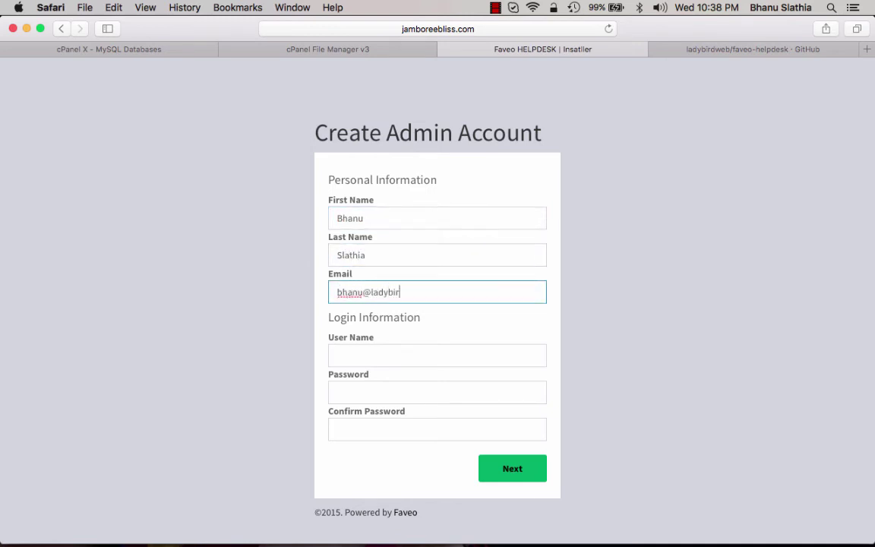
Fill in the admin e-mail, same address as user name, matching passwords, then submit
{"action": "key", "text": "Tab"}
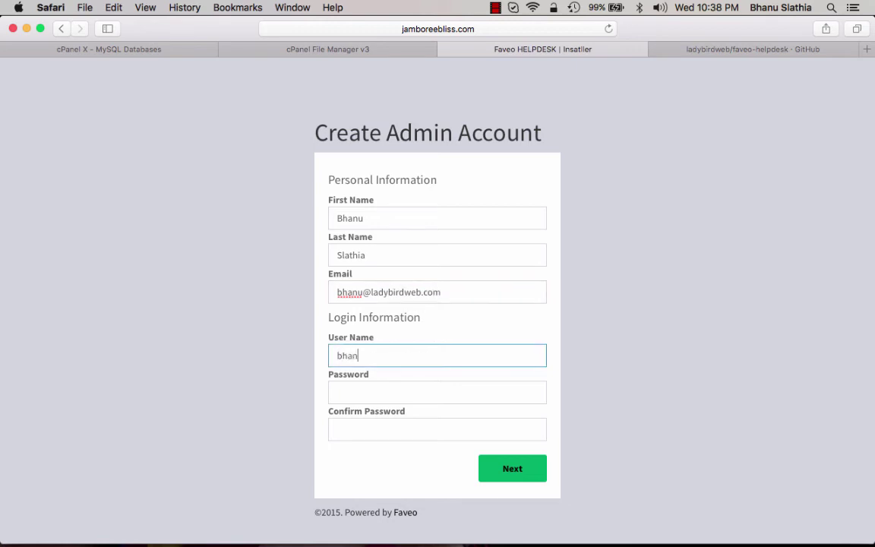
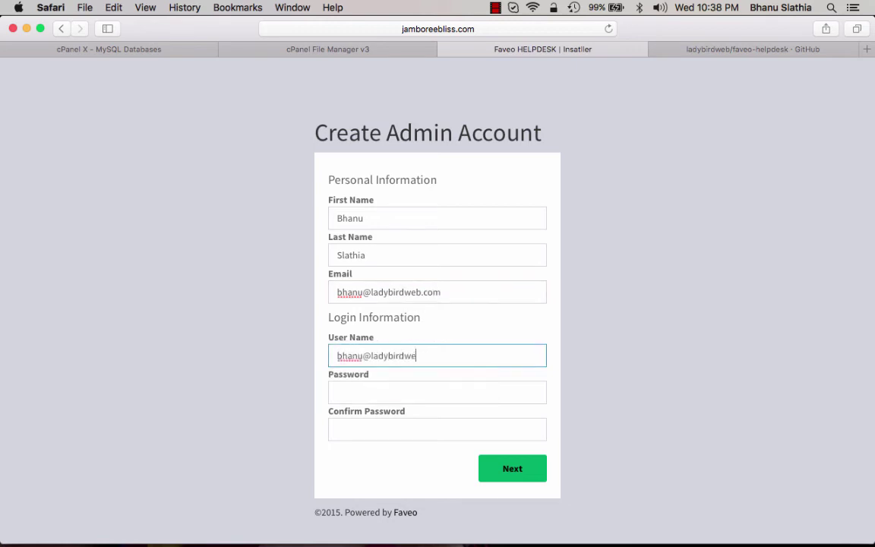
{"action": "key", "text": "Tab"}
{"action": "type", "text": "•••••"}
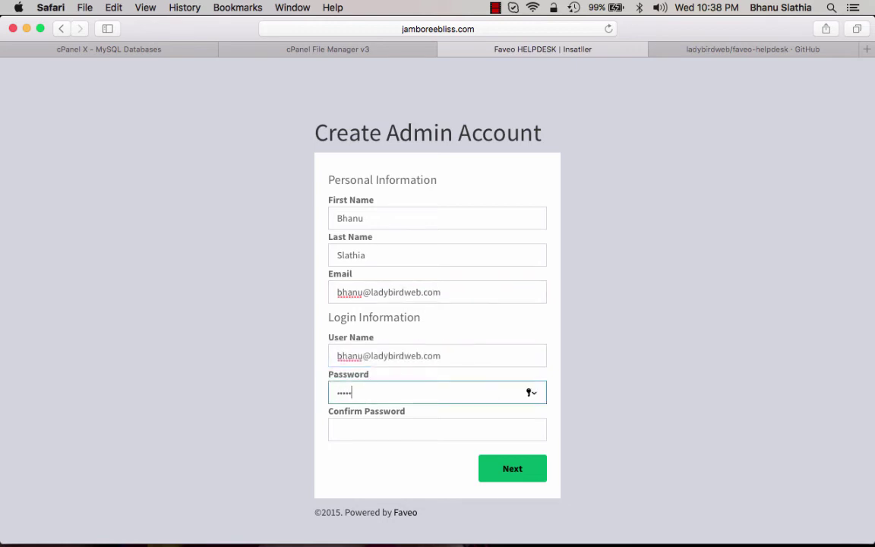
{"action": "type", "text": "••••"}
{"action": "key", "text": "Tab"}
{"action": "type", "text": "••••"}
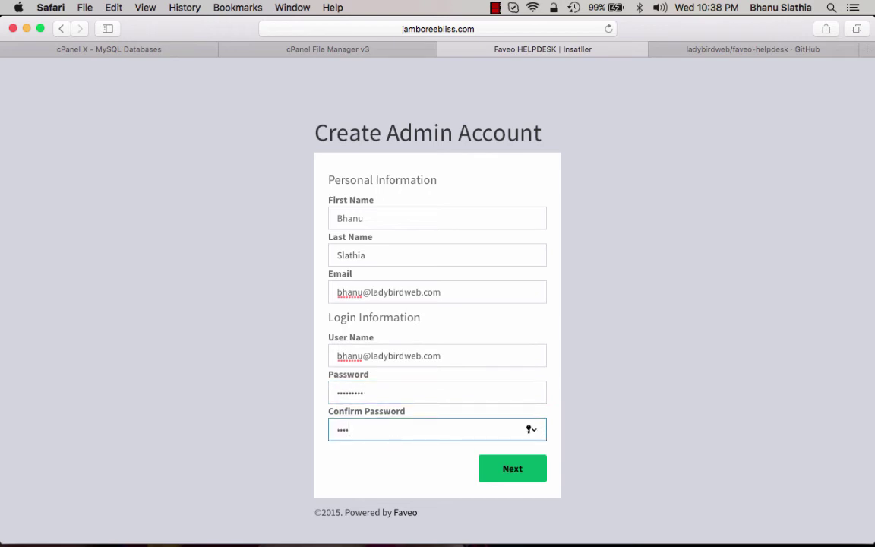
{"action": "type", "text": "•••••"}
{"action": "left_click", "coordinate": [521, 471]}
{"action": "left_click", "coordinate": [481, 130]}
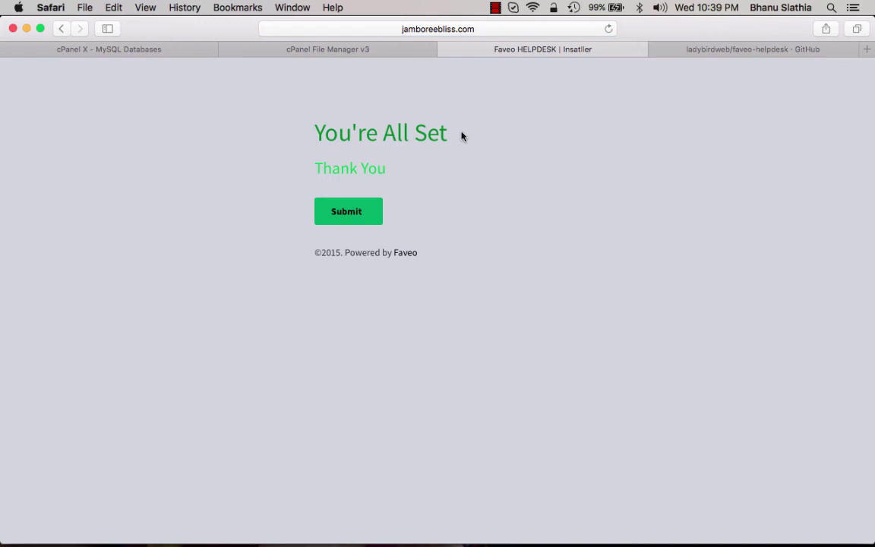
Submit the You're All Set page to open the Support Center sign-in
{"action": "left_click", "coordinate": [351, 216]}
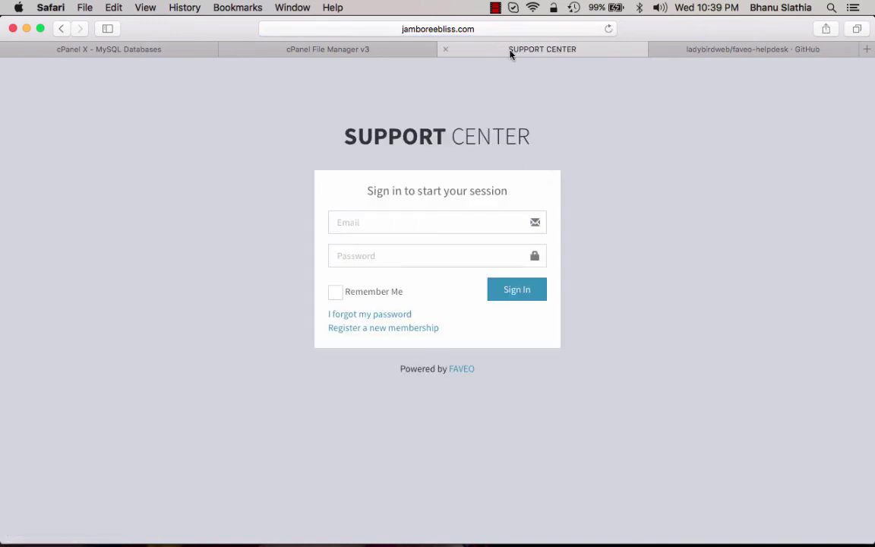
Remove 'auth/login' from the site address to load the Support Center home page
{"action": "left_click", "coordinate": [448, 30]}
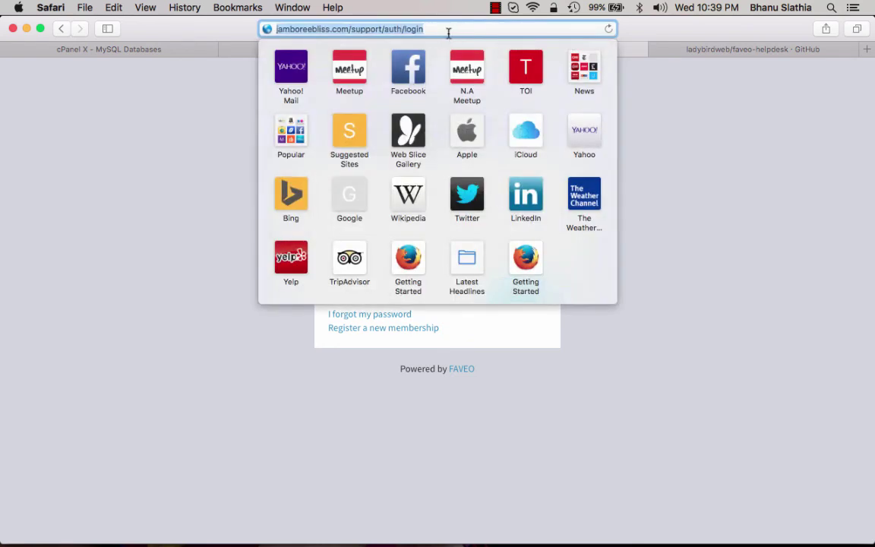
{"action": "left_click", "coordinate": [396, 29]}
{"action": "left_click_drag", "start_coordinate": [384, 29], "coordinate": [444, 29]}
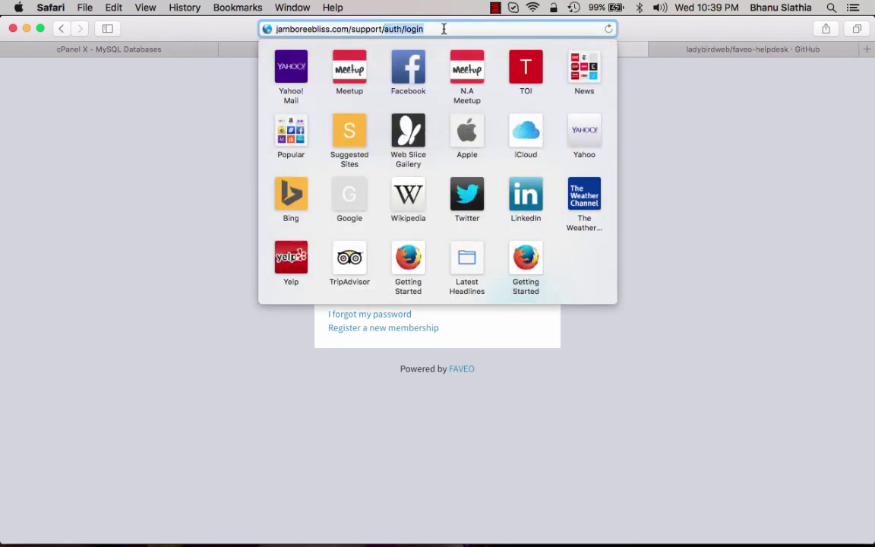
{"action": "key", "text": "BackSpace"}
{"action": "key", "text": "Return"}
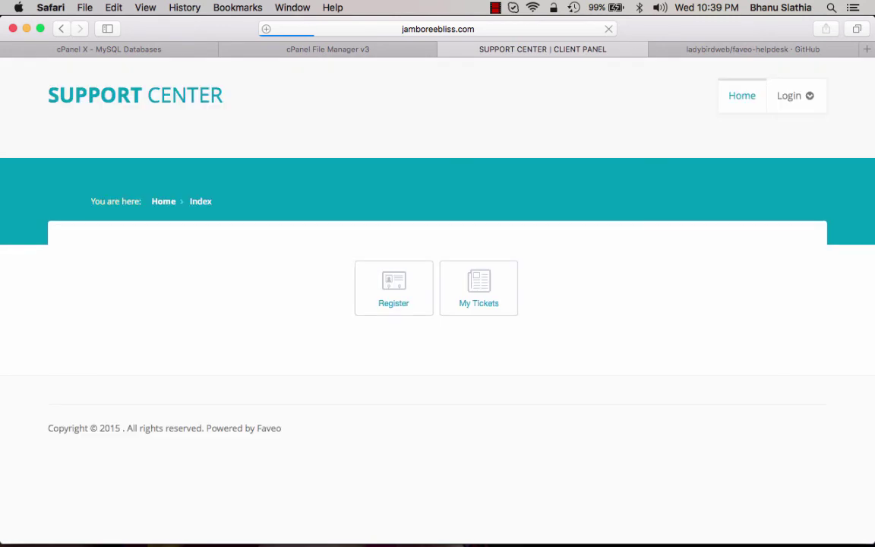
Sign in with the admin's e-mail and password, declining to save the password in the browser
{"action": "left_click", "coordinate": [803, 100]}
{"action": "left_click", "coordinate": [730, 141]}
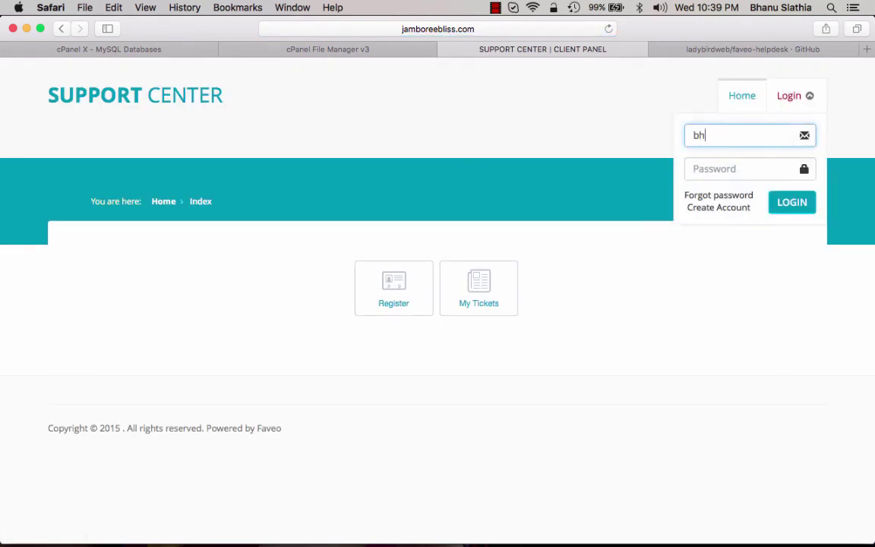
{"action": "key", "text": "Tab"}
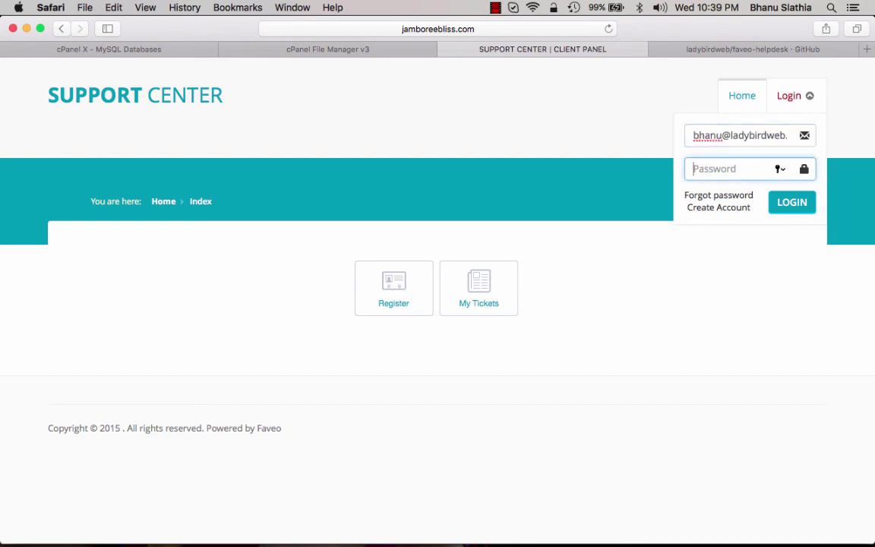
{"action": "type", "text": "•••••••••"}
{"action": "key", "text": "Return"}
{"action": "left_click", "coordinate": [493, 127]}
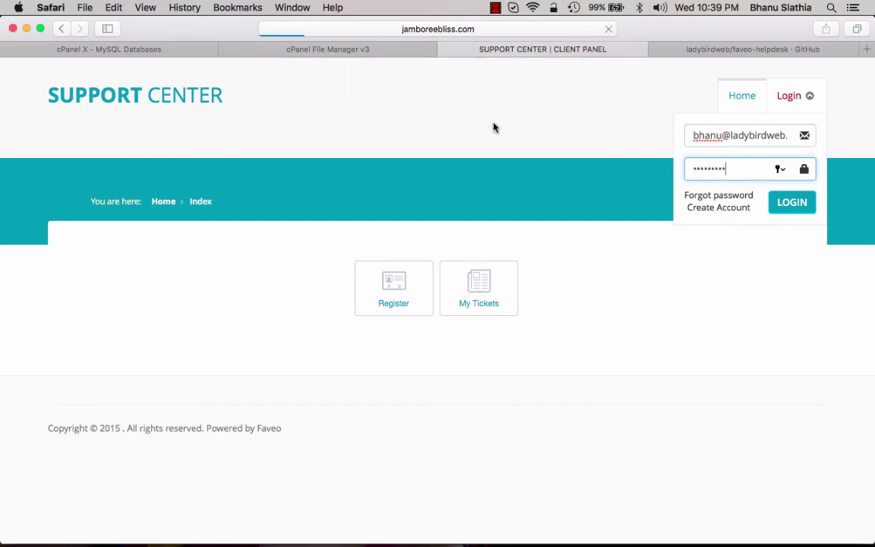